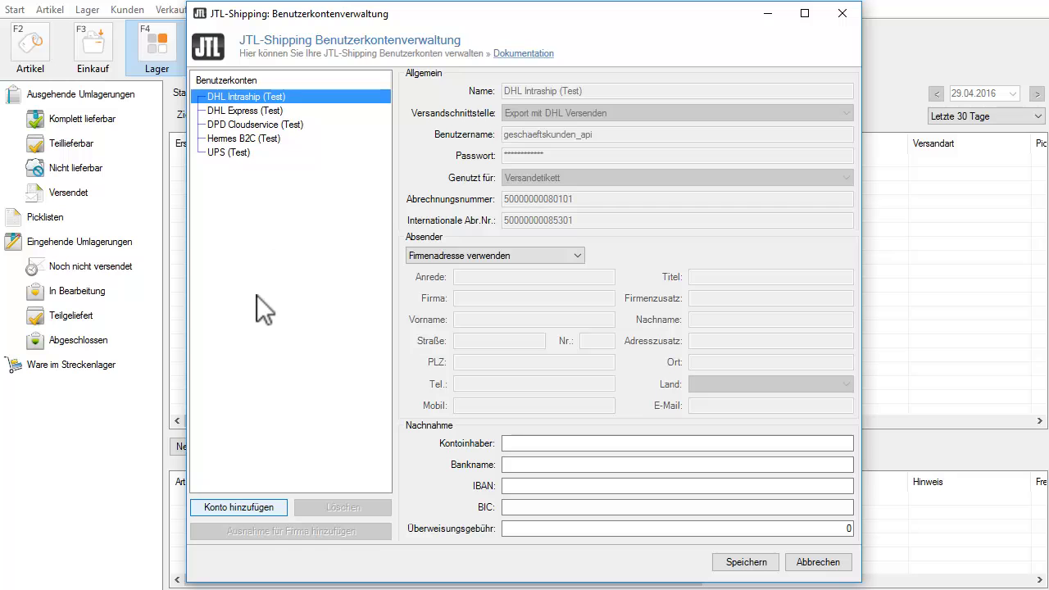
Add a new JTL-Shipping account named UPS using the Export mit UPS interface.
{"action": "left_click", "coordinate": [243, 505]}
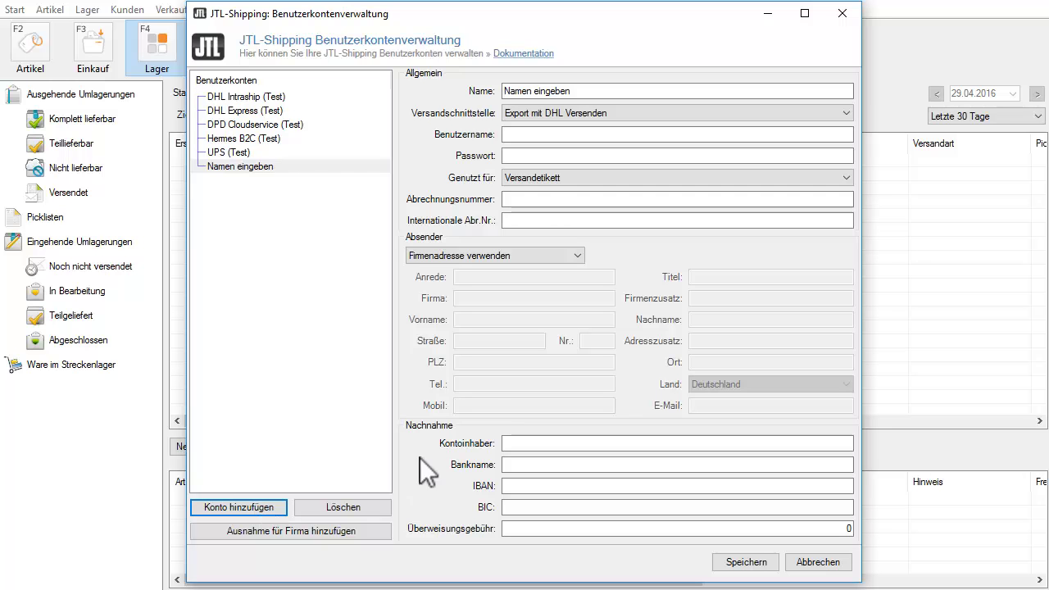
{"action": "left_click", "coordinate": [562, 89]}
{"action": "type", "text": "UPS"}
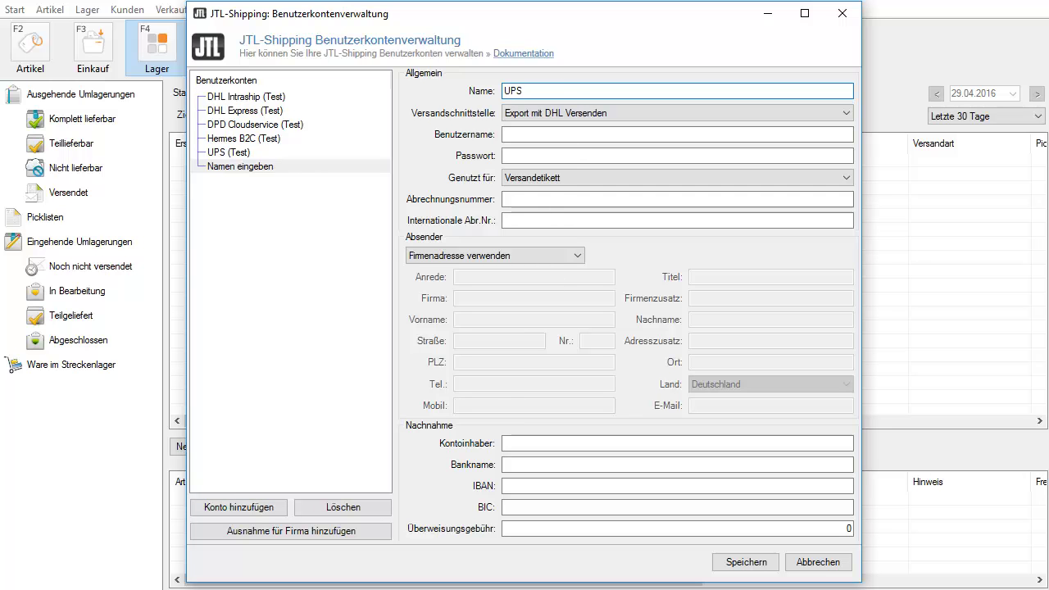
{"action": "left_click", "coordinate": [683, 116]}
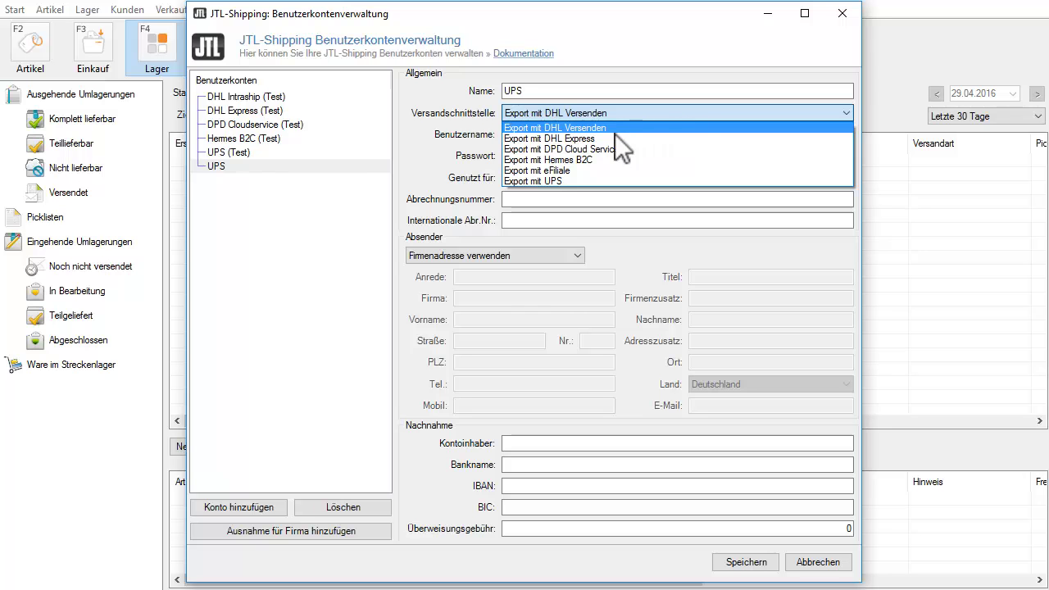
{"action": "left_click", "coordinate": [594, 184]}
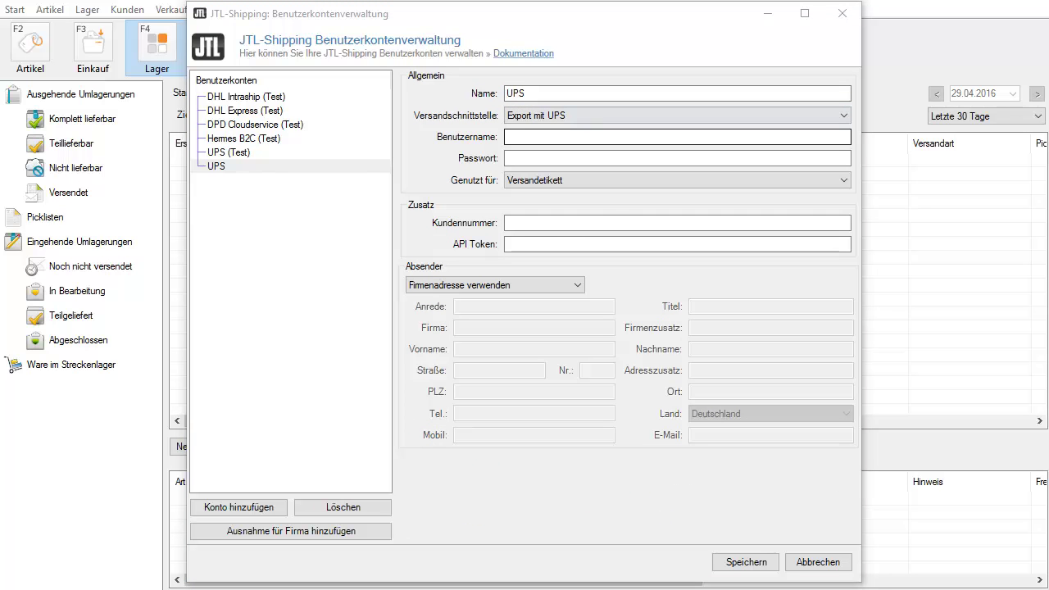
Enter the account's username and paste its password.
{"action": "left_click", "coordinate": [557, 136]}
{"action": "type", "text": "JTL-Software"}
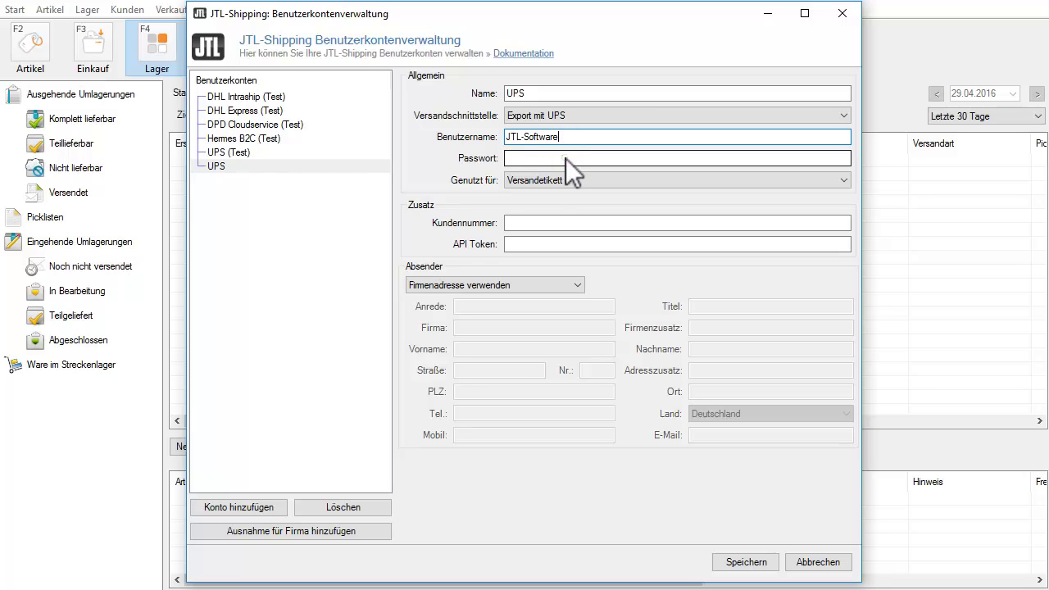
{"action": "left_click", "coordinate": [566, 158]}
{"action": "key", "text": "ctrl+v"}
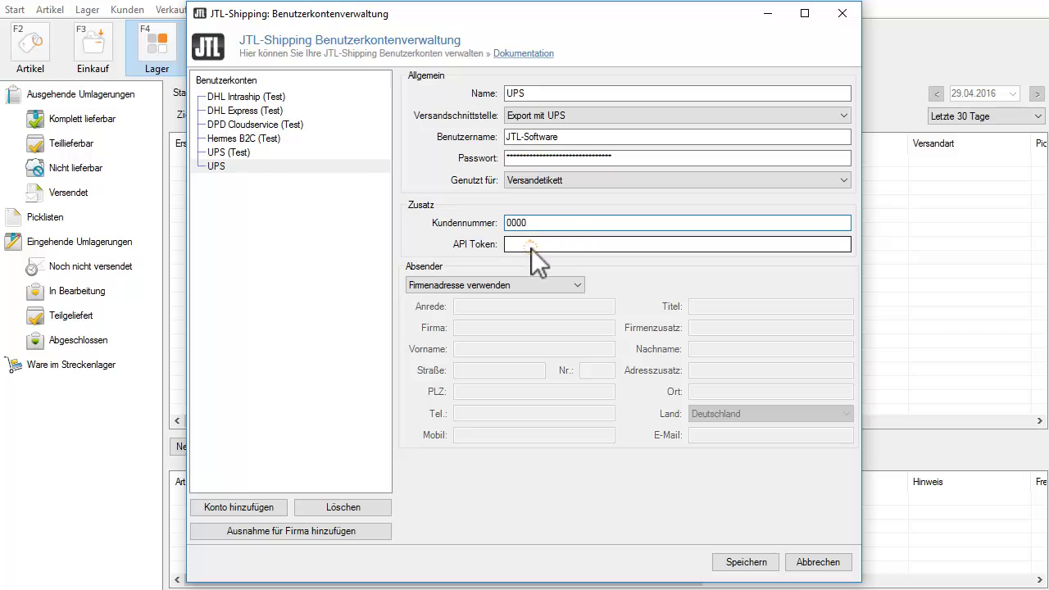
Enter the API token, keep the company address as sender, and save the UPS account.
{"action": "left_click", "coordinate": [531, 245]}
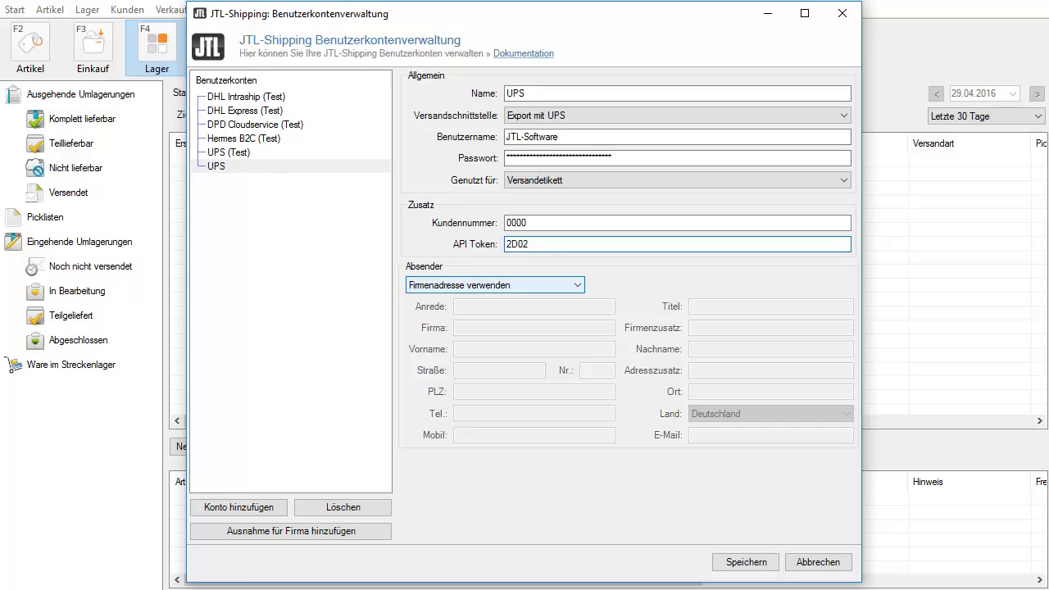
{"action": "left_click", "coordinate": [579, 285]}
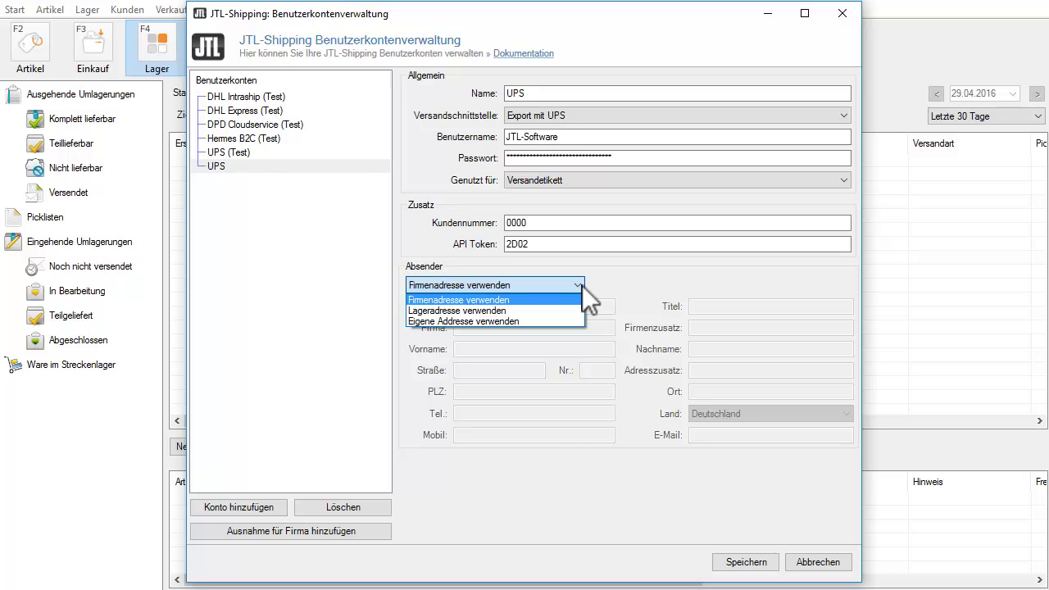
{"action": "left_click", "coordinate": [498, 300]}
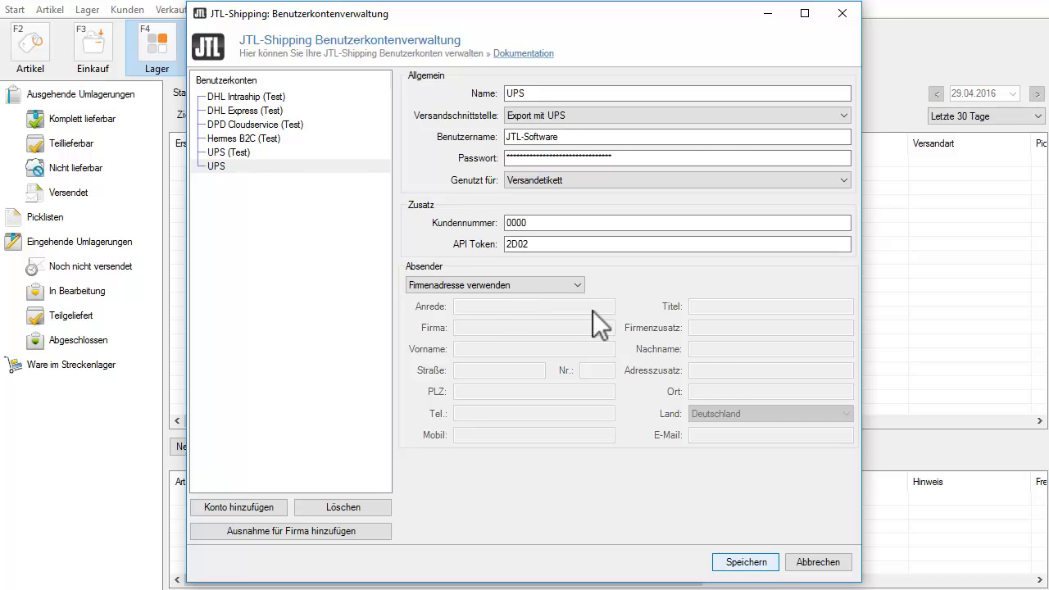
{"action": "left_click", "coordinate": [759, 560]}
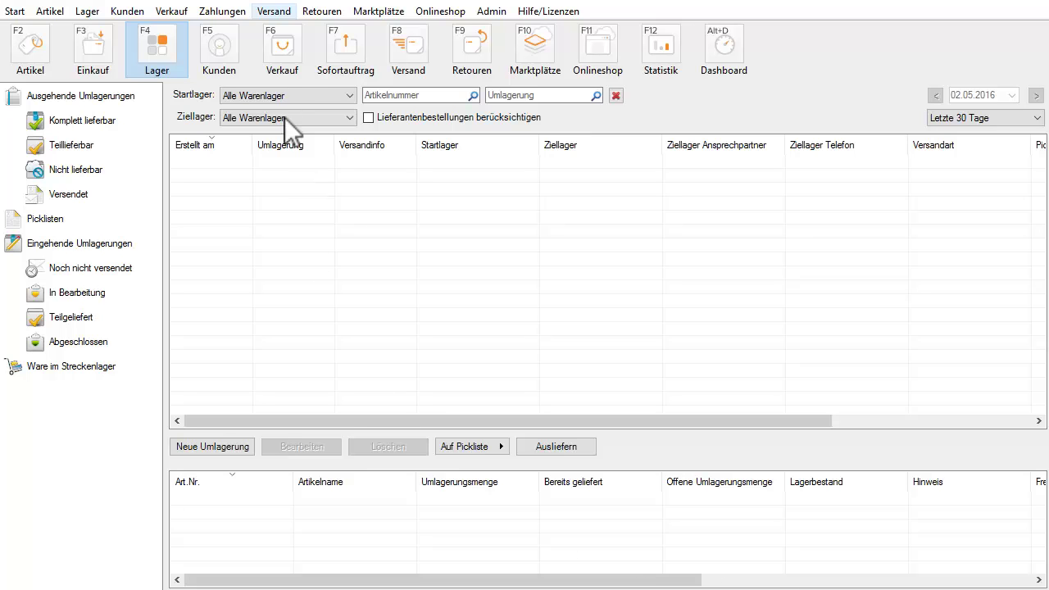
Add a new shipping method named 'UPS Paket' in Versandarten.
{"action": "left_click", "coordinate": [279, 13]}
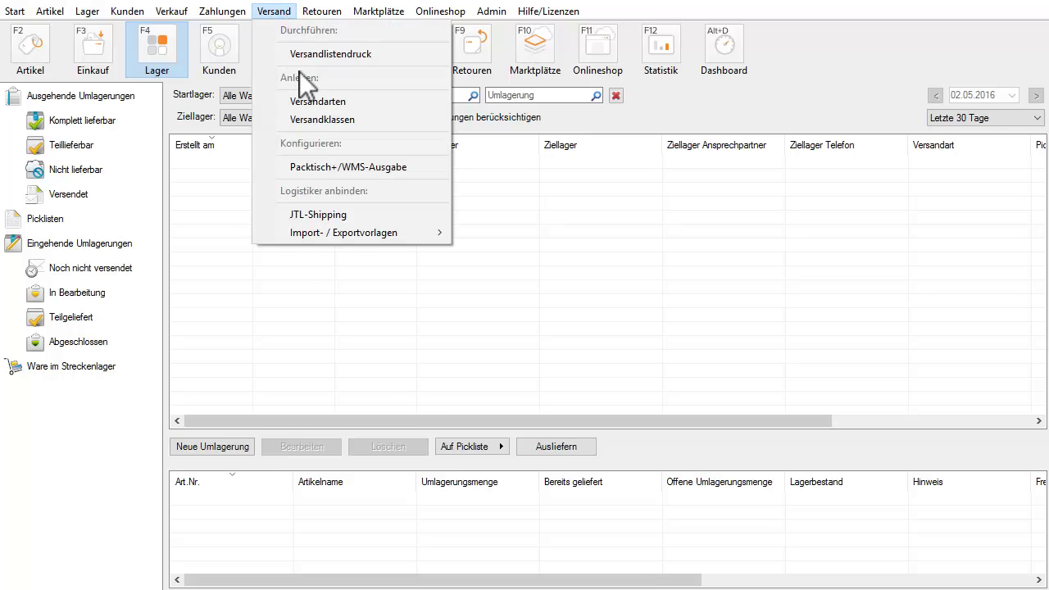
{"action": "left_click", "coordinate": [300, 105]}
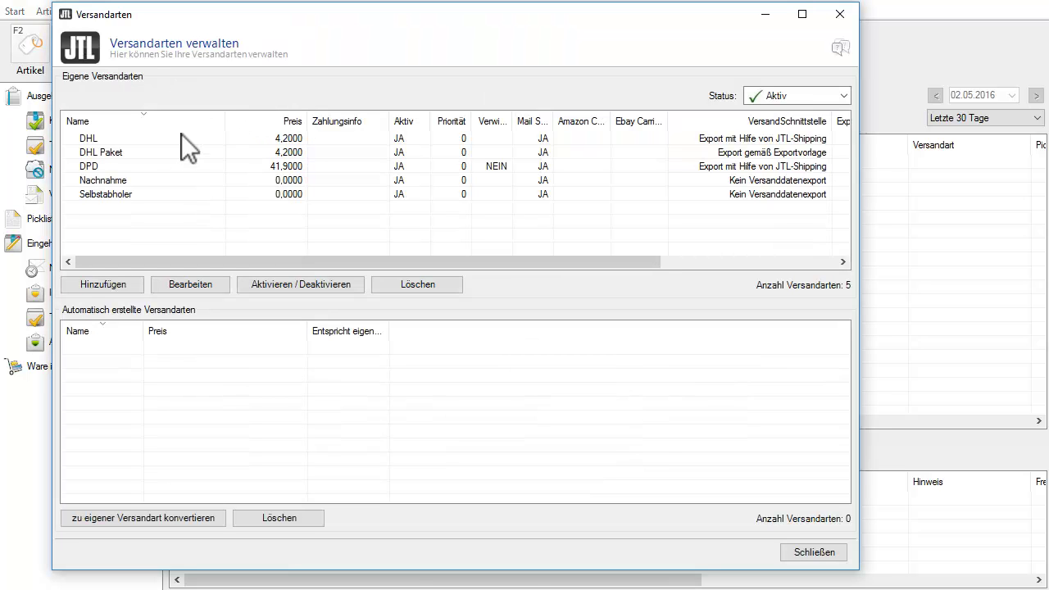
{"action": "left_click", "coordinate": [108, 284]}
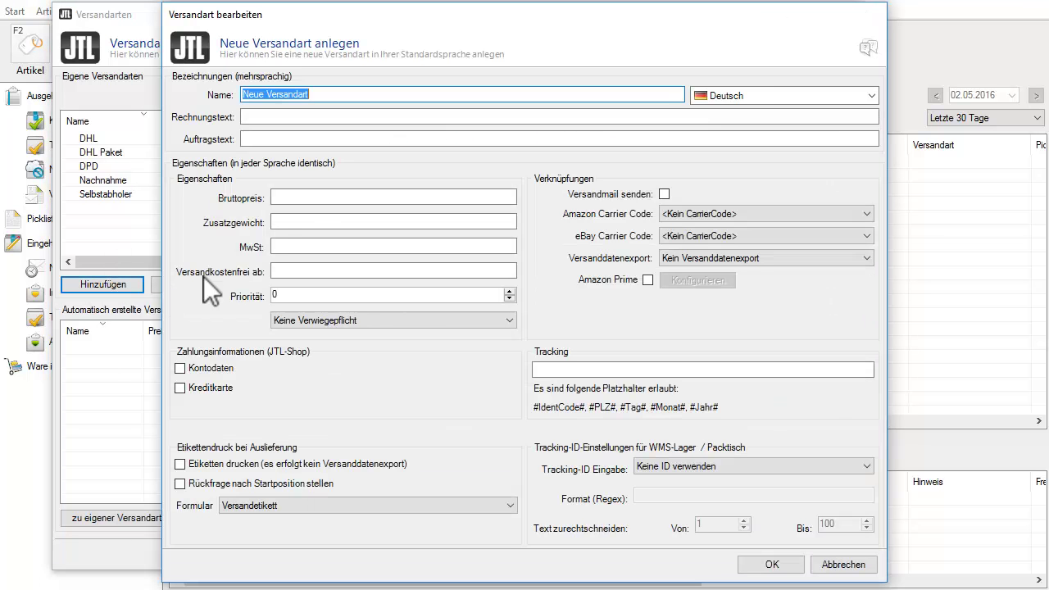
{"action": "type", "text": "UPS Paket"}
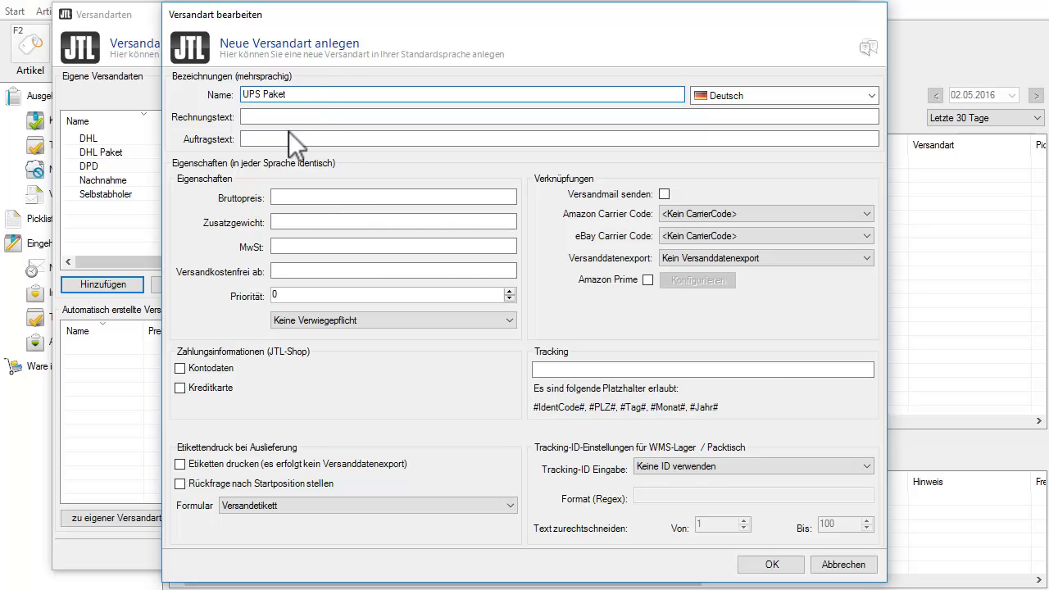
Give UPS Paket a gross price of 4,20 and paste the UPS tracking URL.
{"action": "left_click", "coordinate": [281, 195]}
{"action": "type", "text": "4,20"}
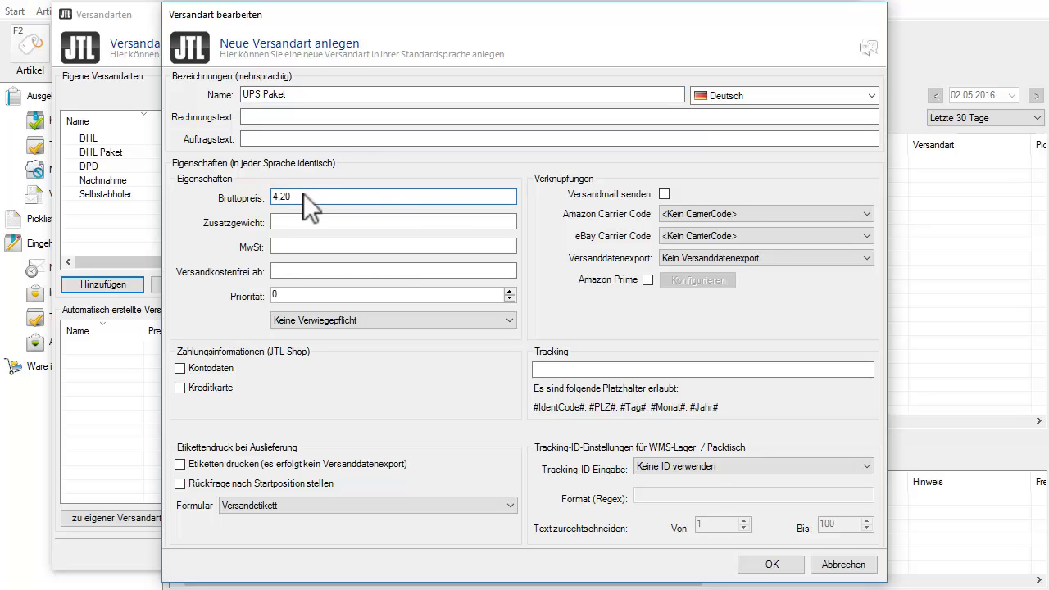
{"action": "left_click", "coordinate": [554, 368]}
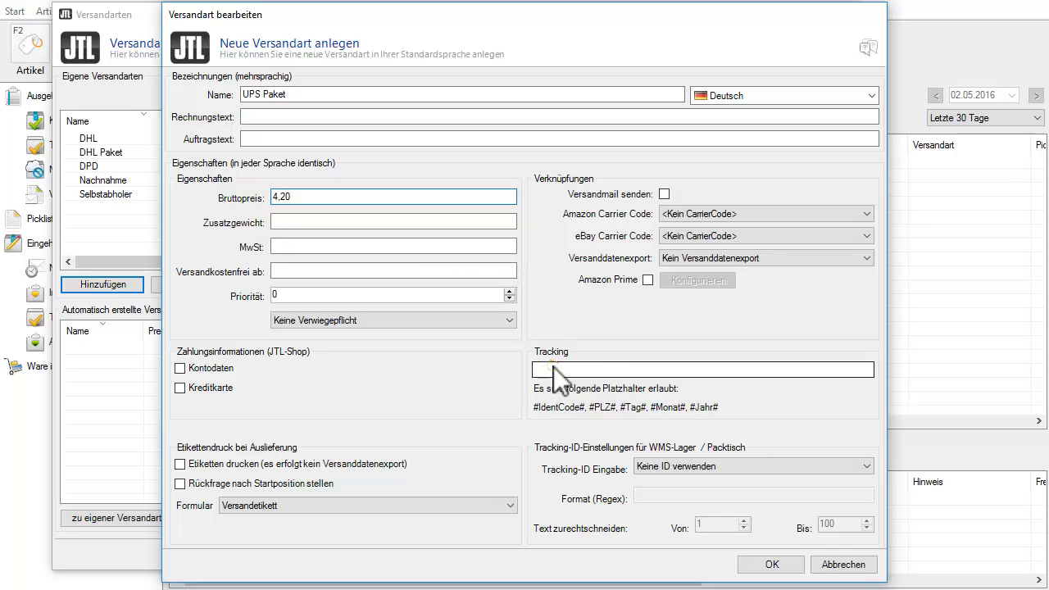
{"action": "key", "text": "ctrl+v"}
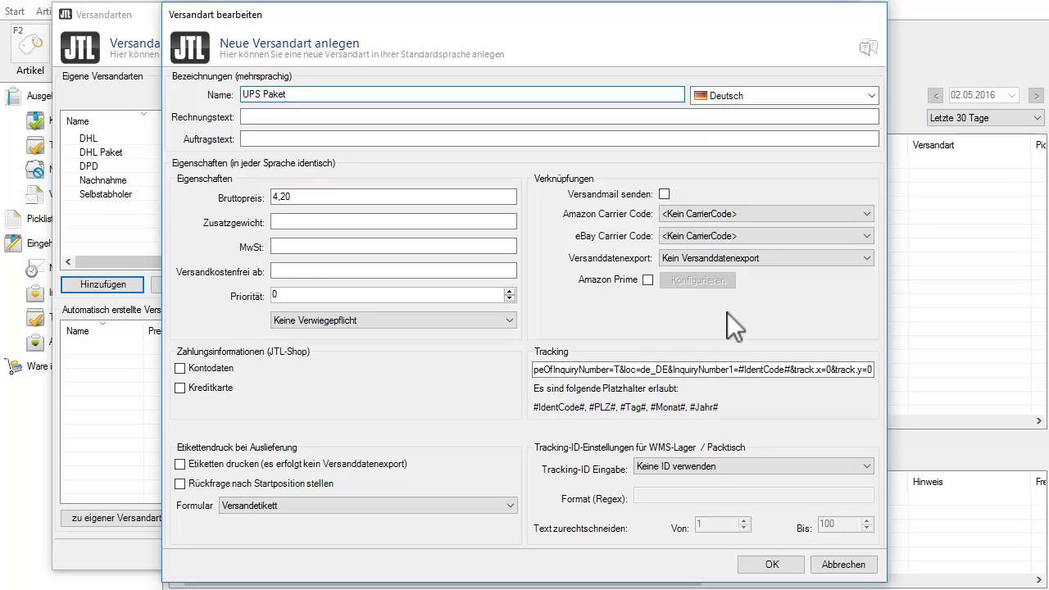
{"action": "left_click", "coordinate": [745, 258]}
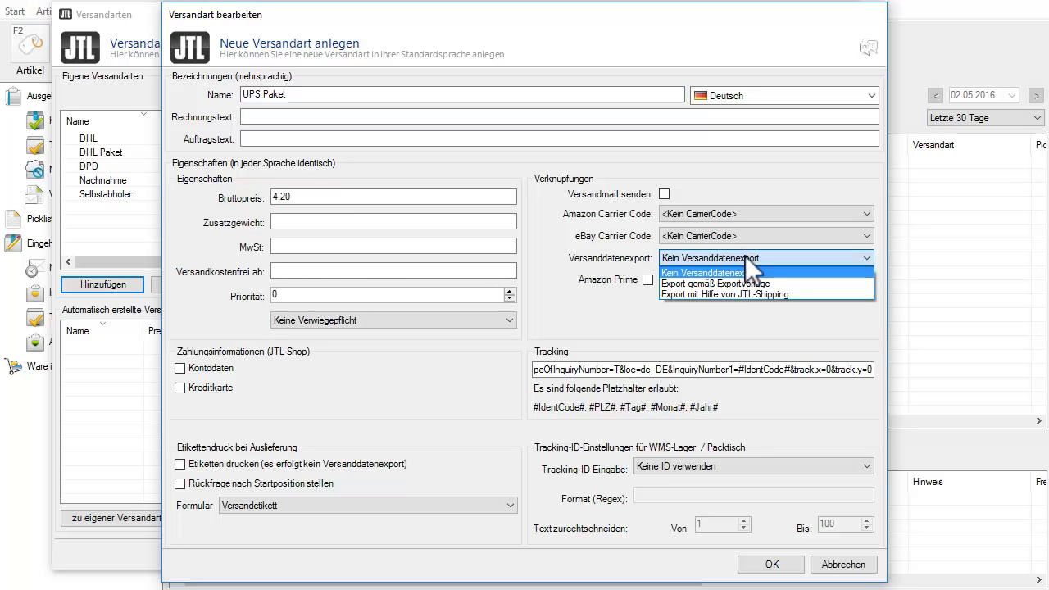
Export UPS Paket's shipping data via JTL-Shipping with Export mit UPS and open its label settings.
{"action": "left_click", "coordinate": [768, 293]}
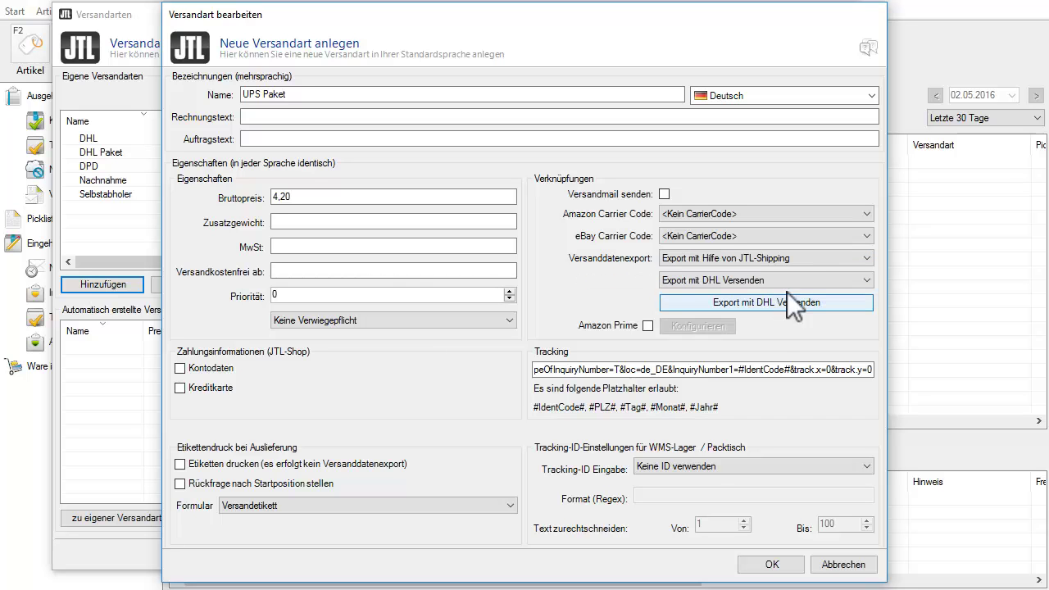
{"action": "left_click", "coordinate": [858, 279]}
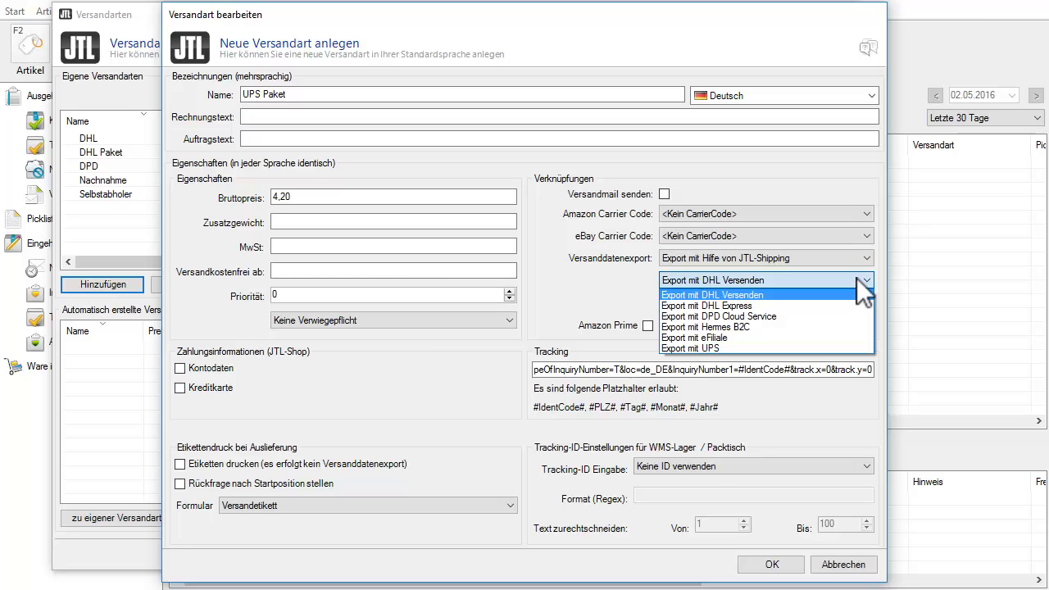
{"action": "left_click", "coordinate": [721, 349]}
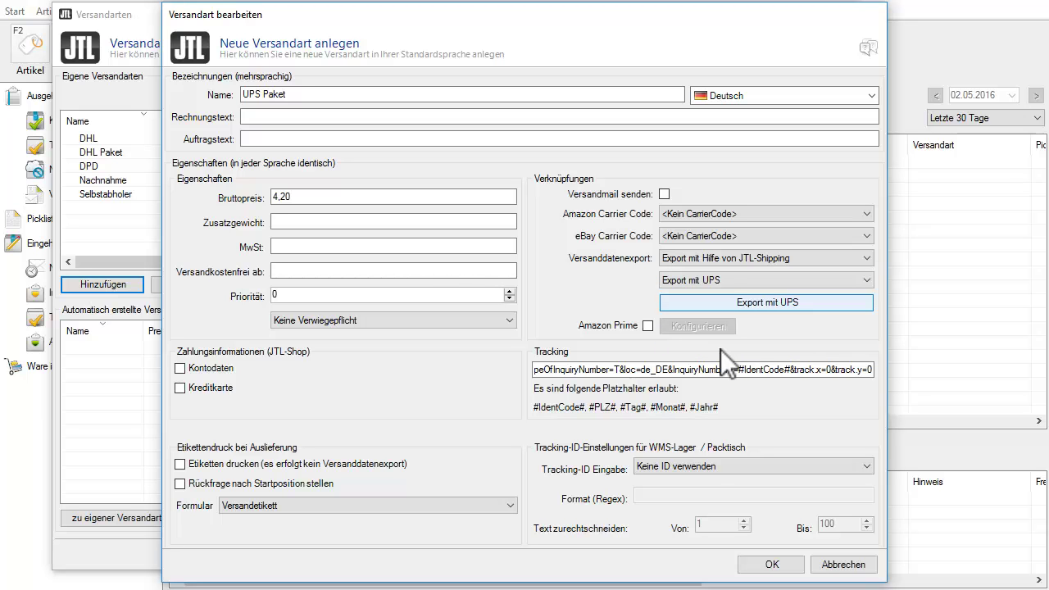
{"action": "left_click", "coordinate": [777, 303]}
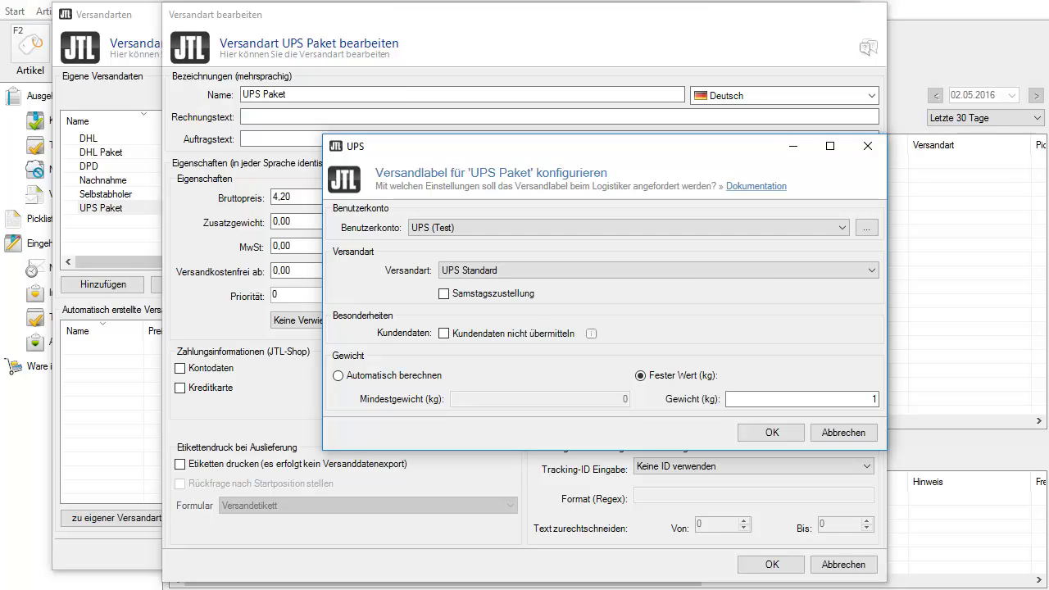
{"action": "left_click", "coordinate": [847, 232]}
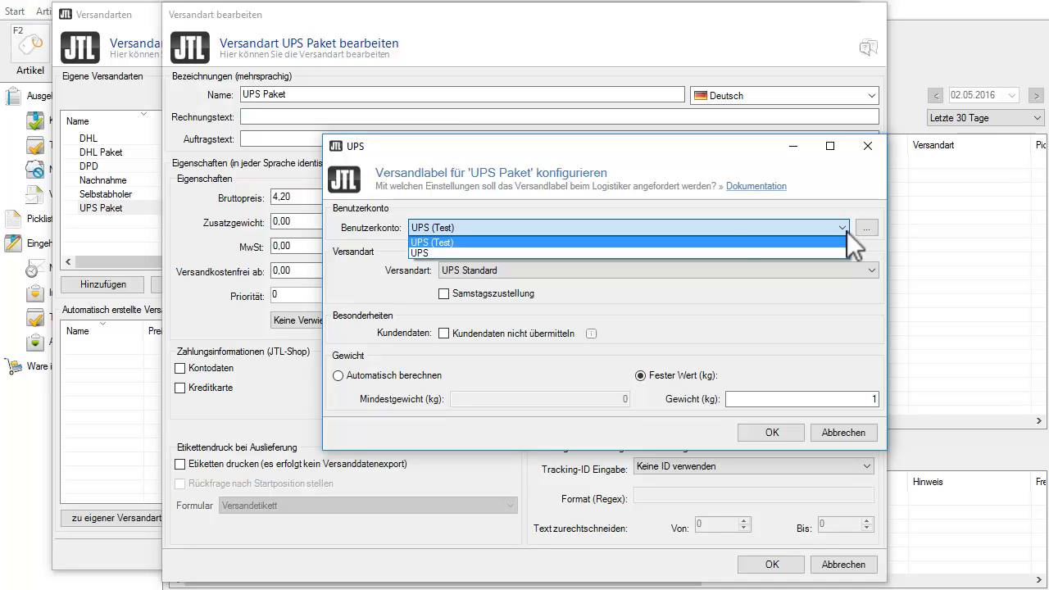
Use the live UPS account with the UPS Standard service and stop transmitting customer data.
{"action": "left_click", "coordinate": [555, 253]}
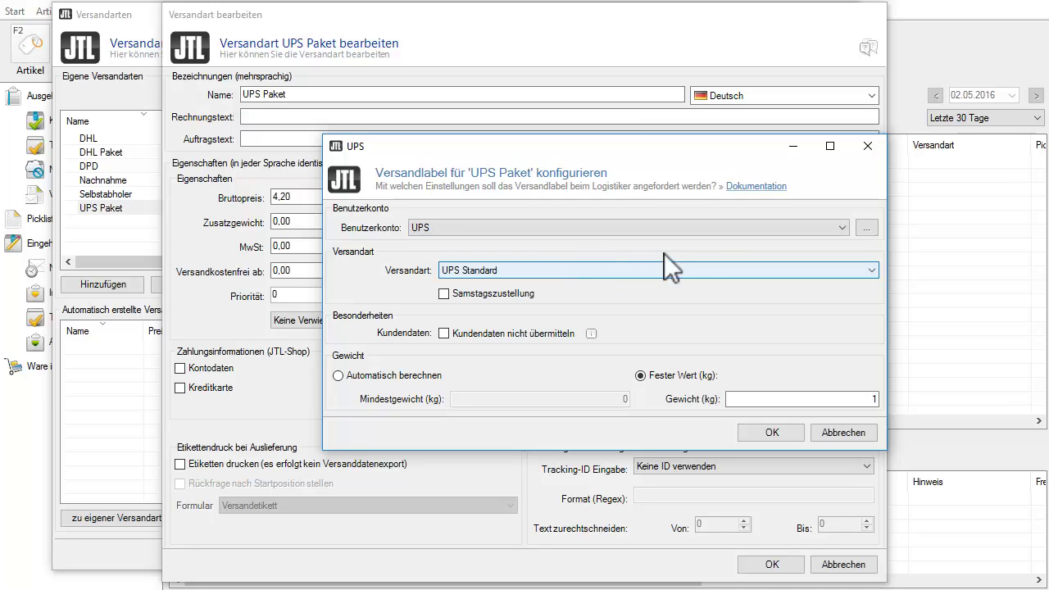
{"action": "left_click", "coordinate": [876, 271]}
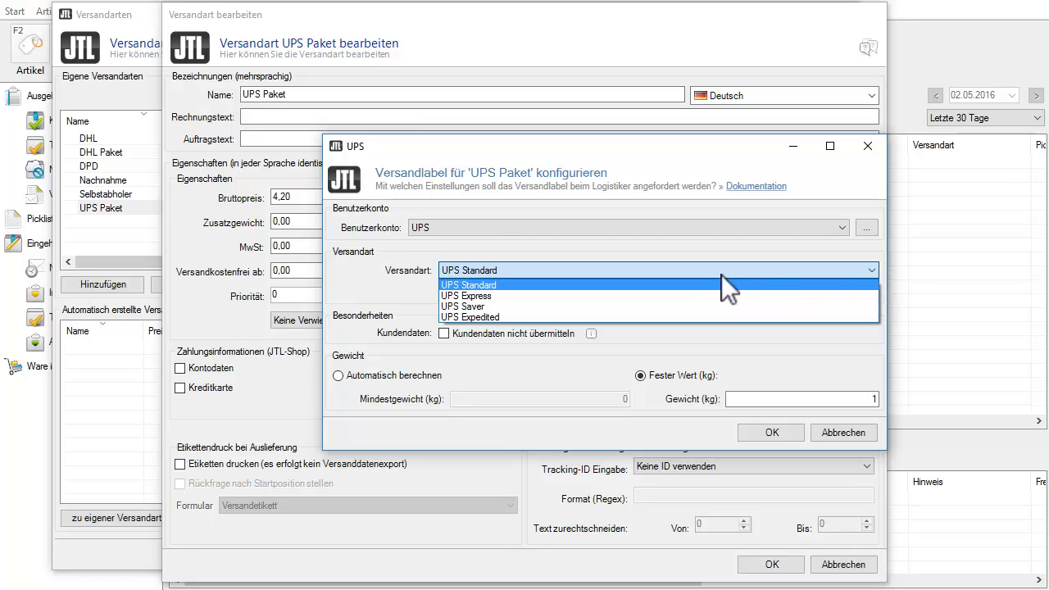
{"action": "left_click", "coordinate": [696, 283]}
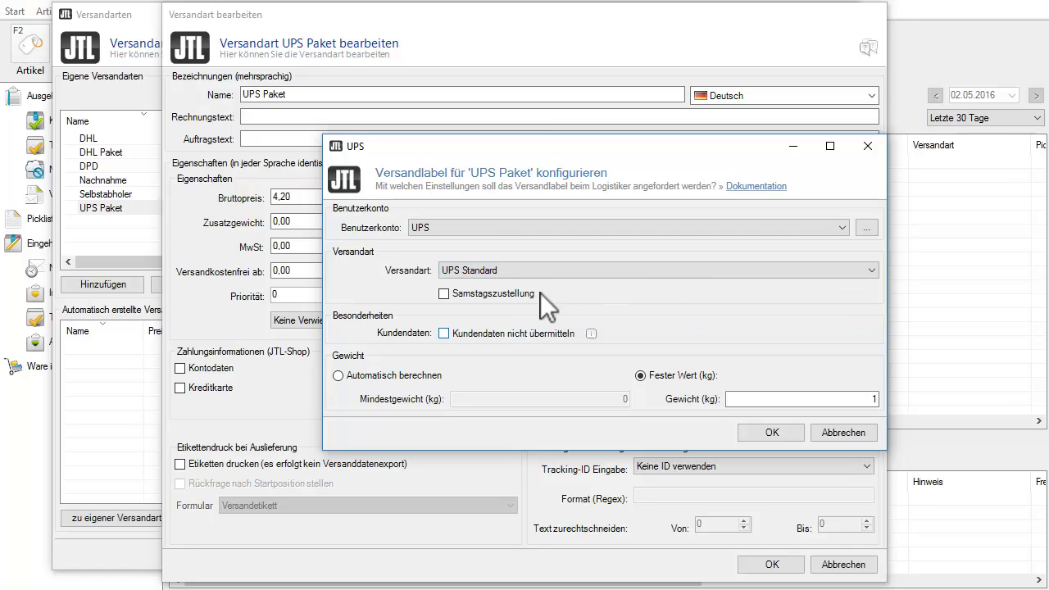
{"action": "left_click", "coordinate": [481, 331]}
Calculate the label weight automatically with a 0,1 kg minimum and confirm the UPS settings.
{"action": "left_click", "coordinate": [374, 377]}
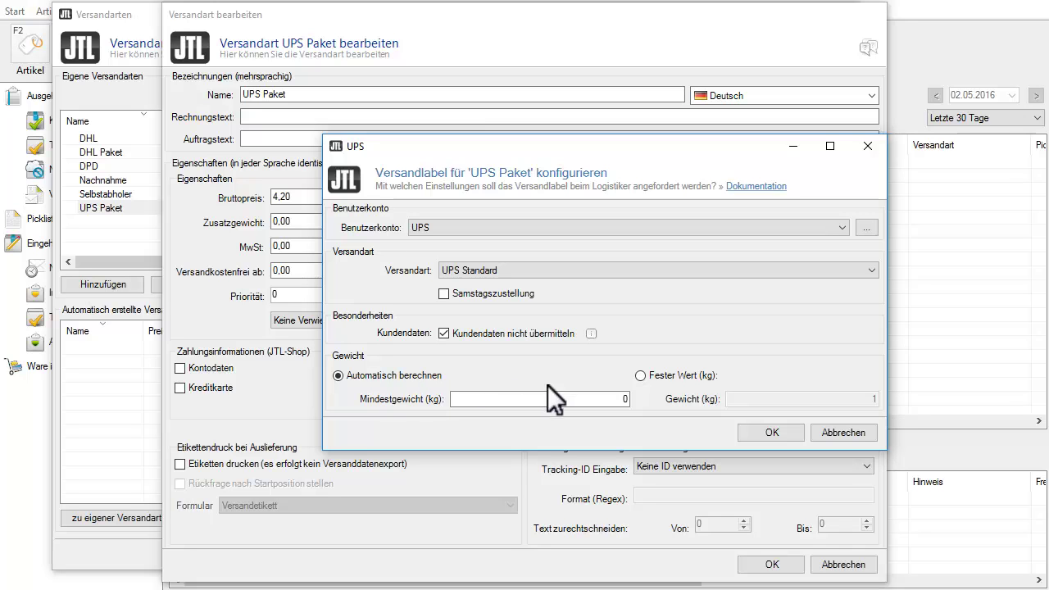
{"action": "left_click", "coordinate": [579, 401]}
{"action": "type", "text": "0,1"}
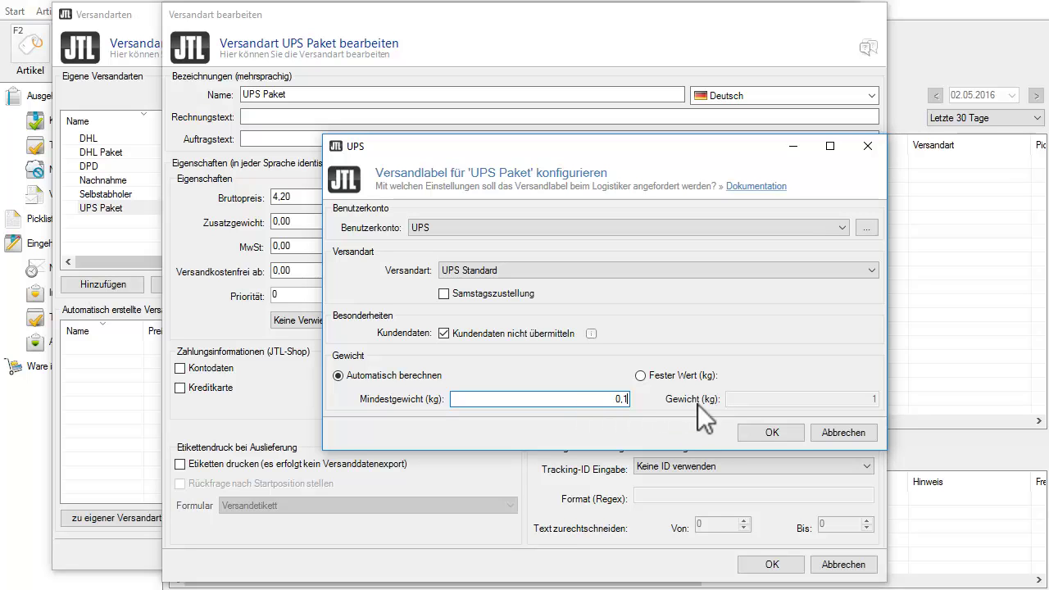
{"action": "left_click", "coordinate": [780, 432]}
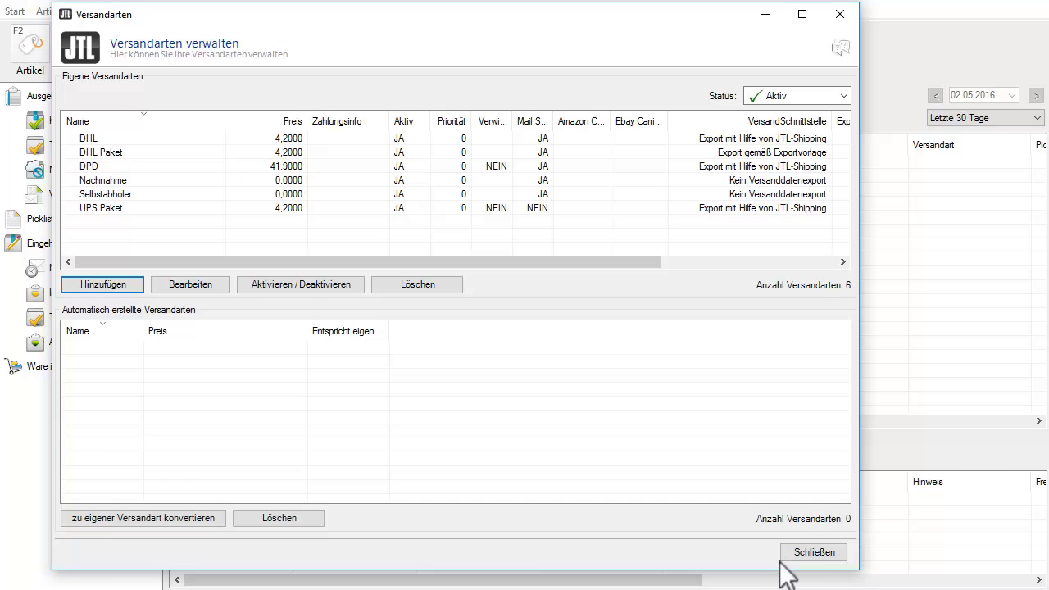
Close the Versandarten window to return to the stock transfer overview.
{"action": "left_click", "coordinate": [793, 549]}
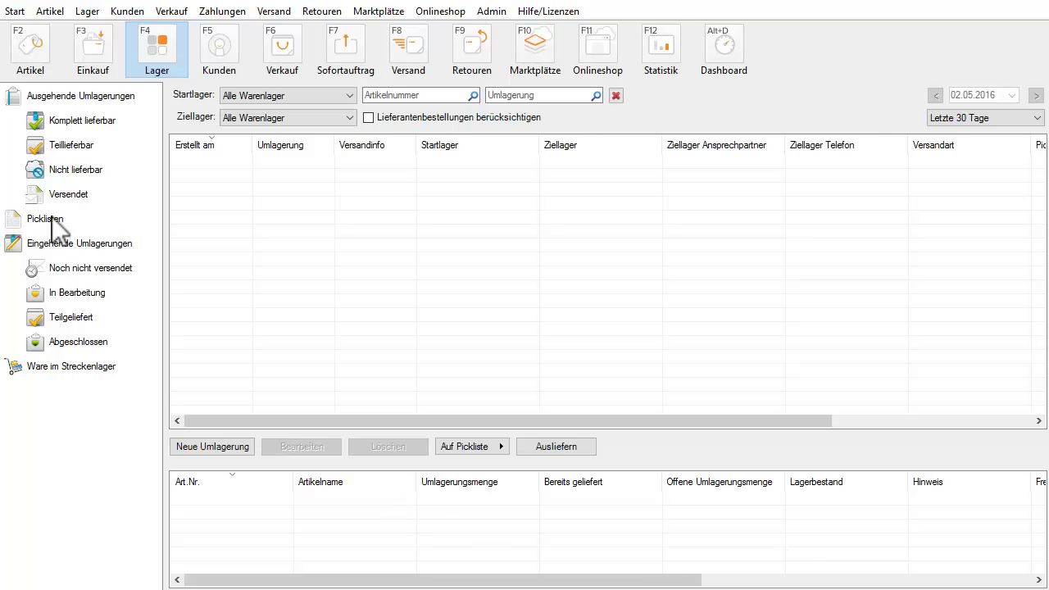
Assign printer SEC0015997CCDD7 to the Export mit UPS label export under JTL-Shipping printers.
{"action": "left_click", "coordinate": [14, 12]}
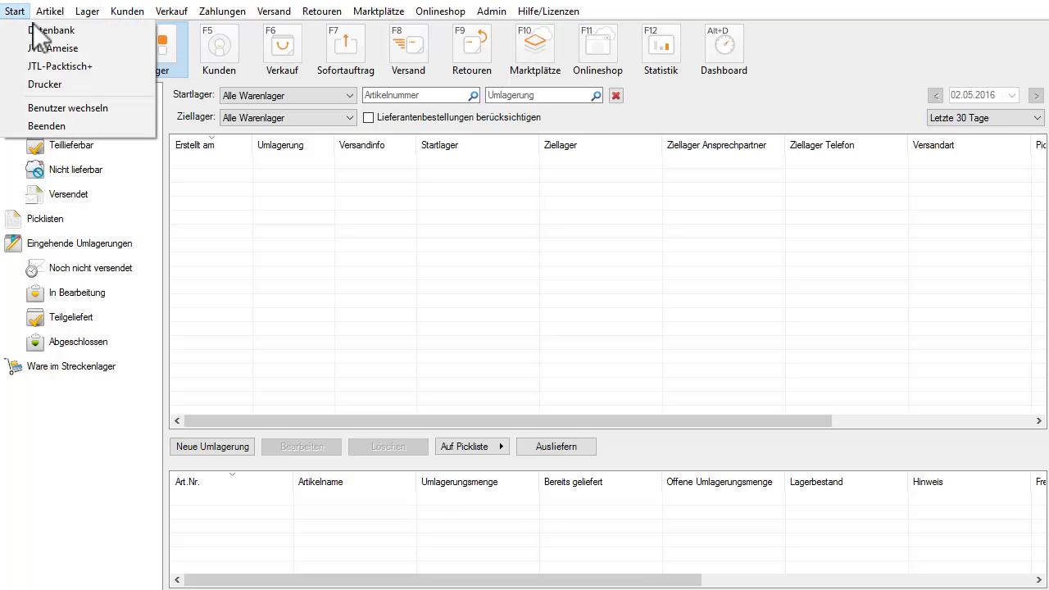
{"action": "left_click", "coordinate": [43, 84]}
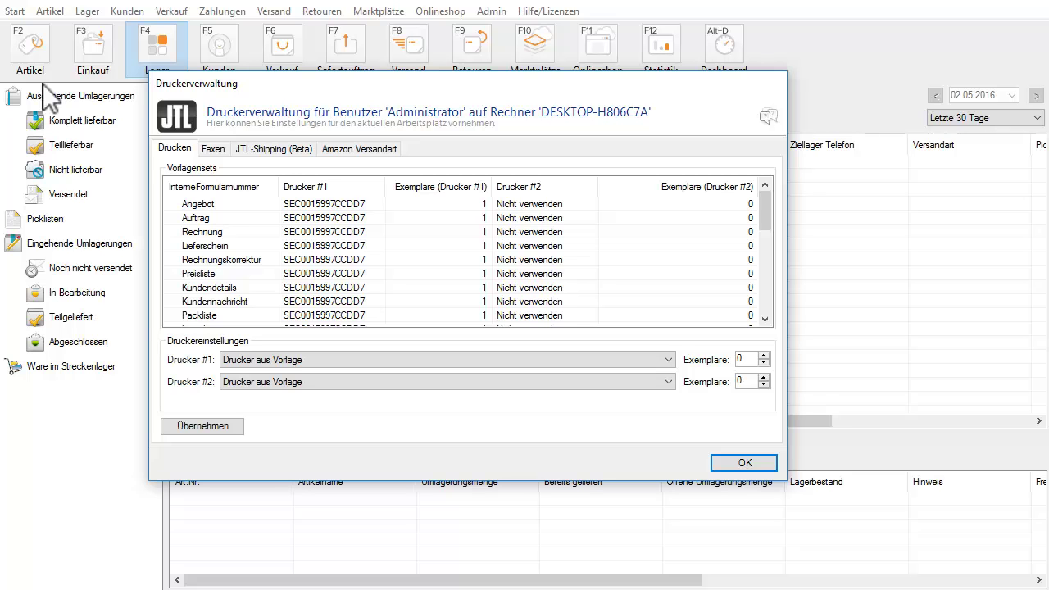
{"action": "left_click", "coordinate": [256, 149]}
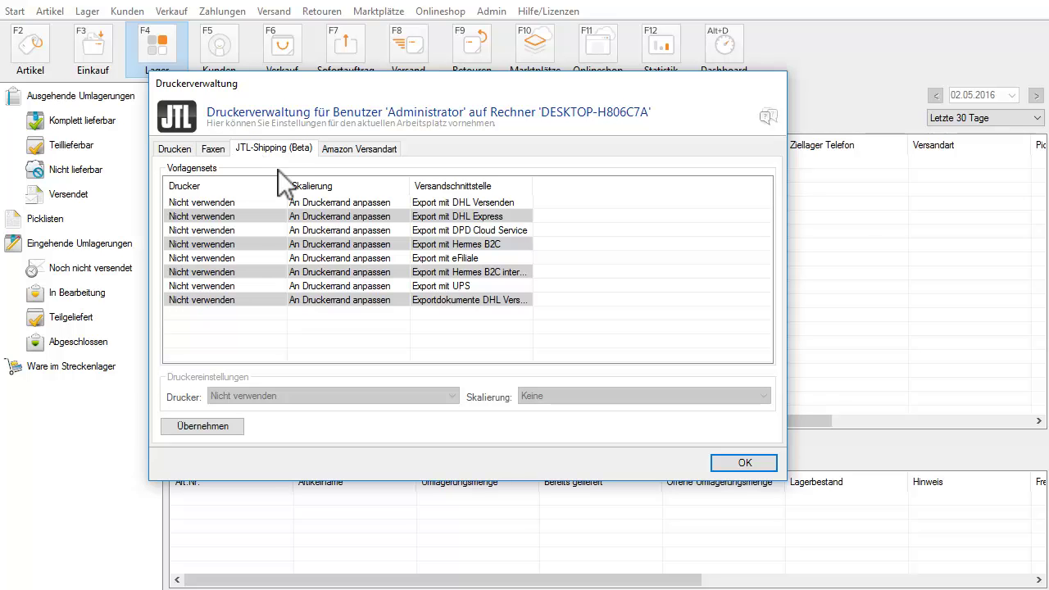
{"action": "left_click", "coordinate": [292, 286]}
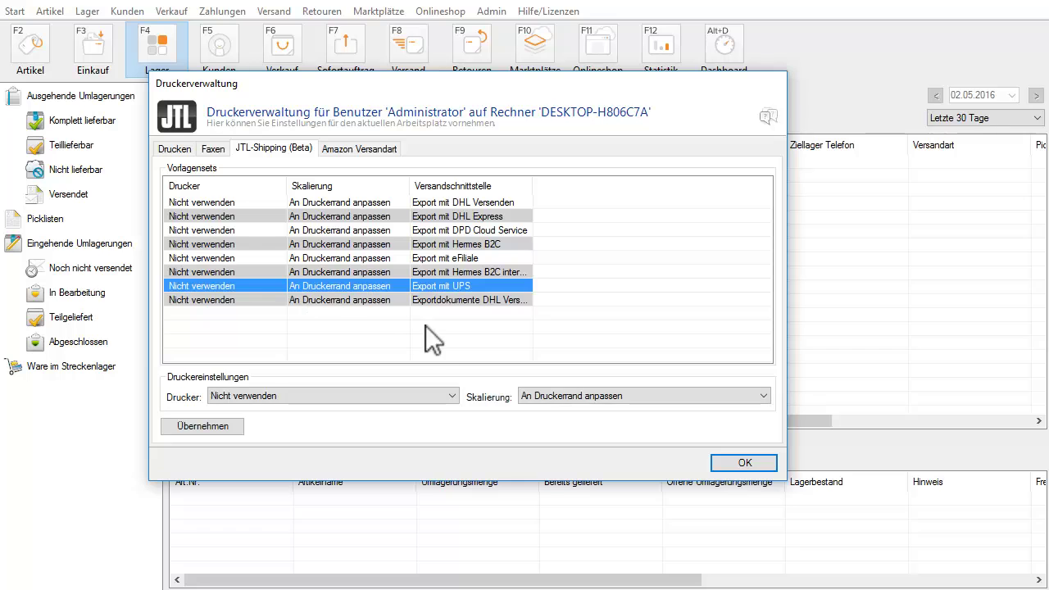
{"action": "left_click", "coordinate": [452, 396]}
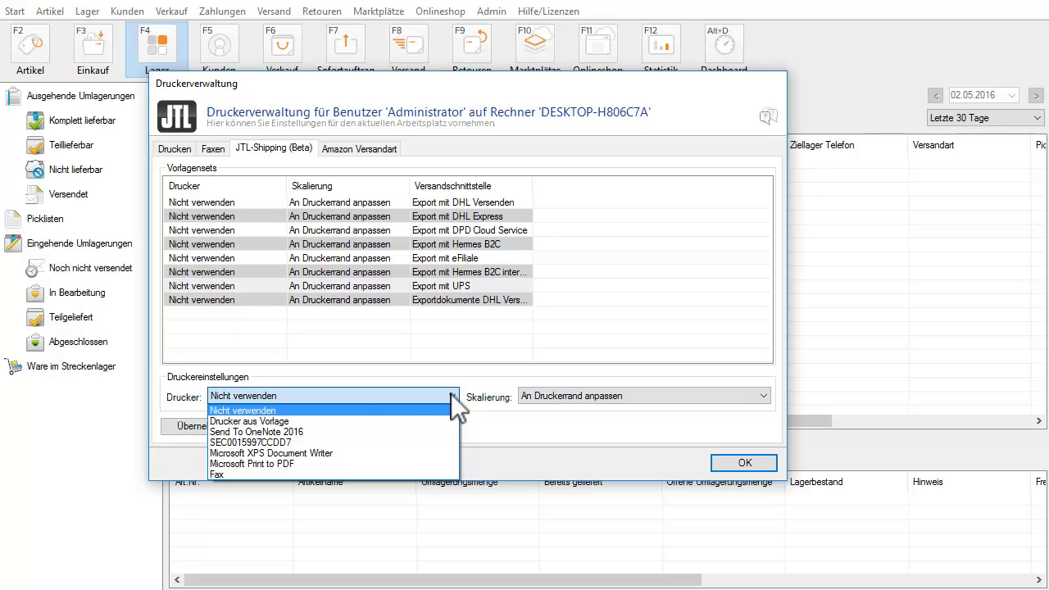
{"action": "left_click", "coordinate": [318, 442]}
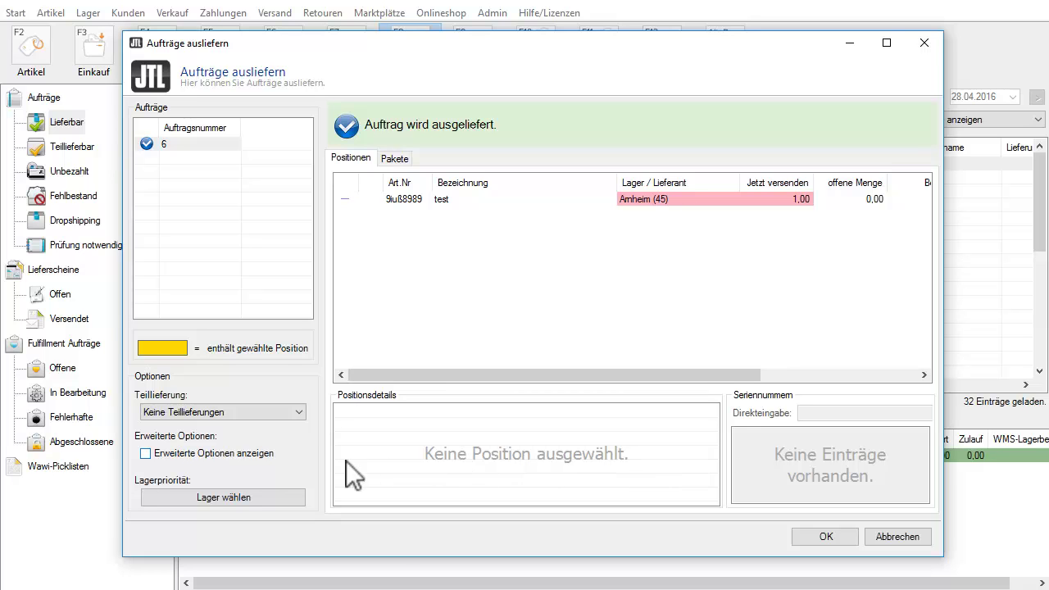
Deliver the order using extended options with 'Versanddaten exportieren' enabled on the Versand tab.
{"action": "left_click", "coordinate": [220, 457]}
{"action": "left_click", "coordinate": [832, 536]}
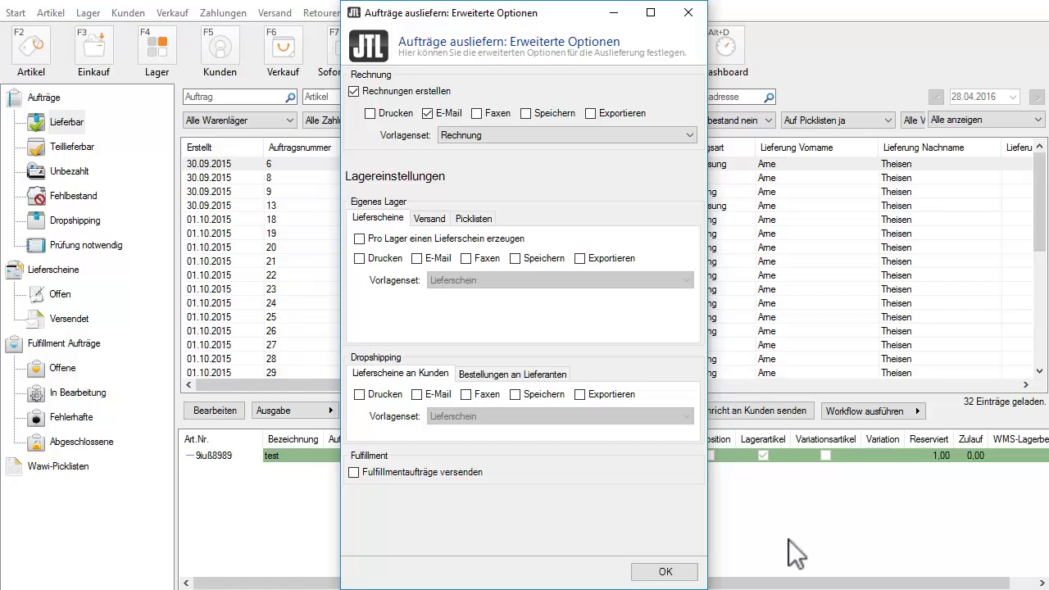
{"action": "left_click", "coordinate": [433, 218]}
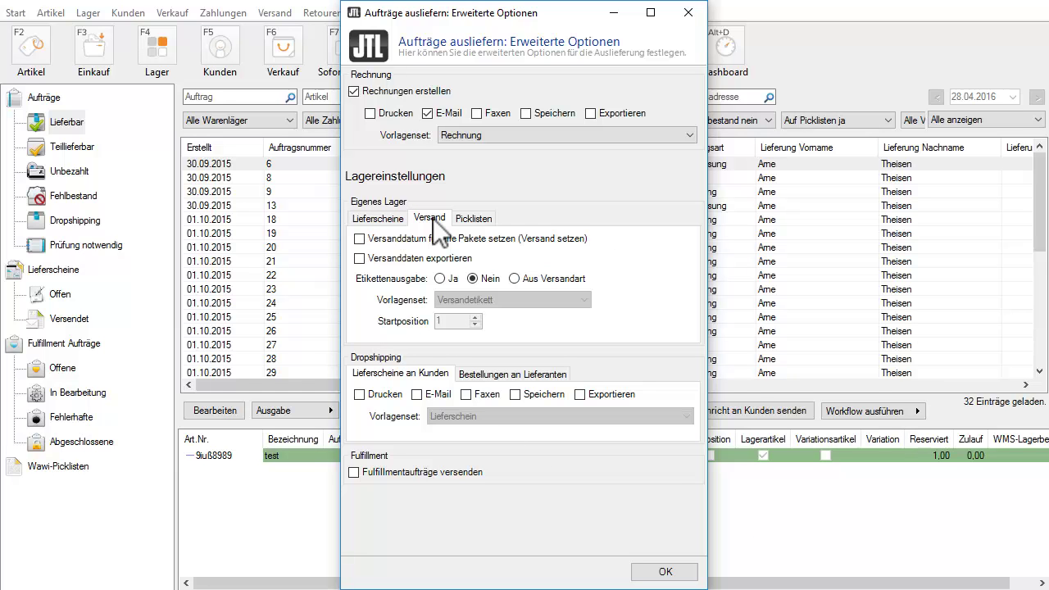
{"action": "left_click", "coordinate": [364, 259]}
{"action": "left_click", "coordinate": [664, 571]}
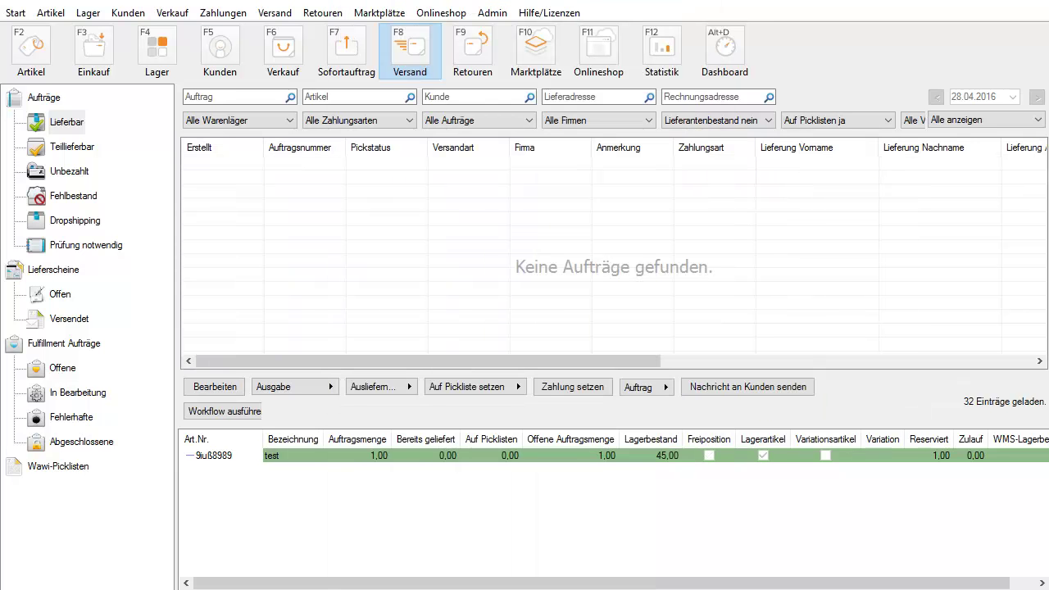